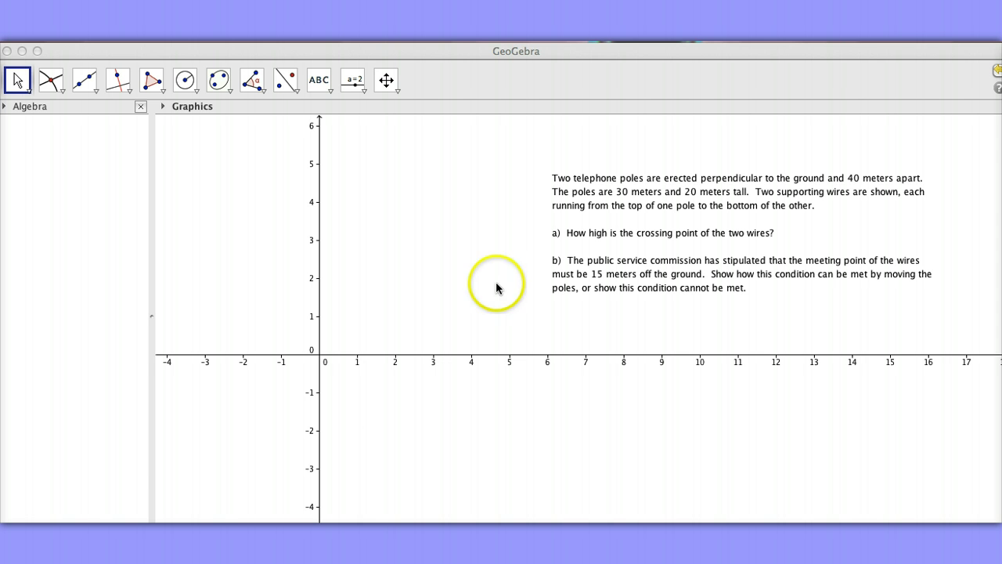
Step: Delete the telephone-pole problem text from the graphics view
click(616, 178)
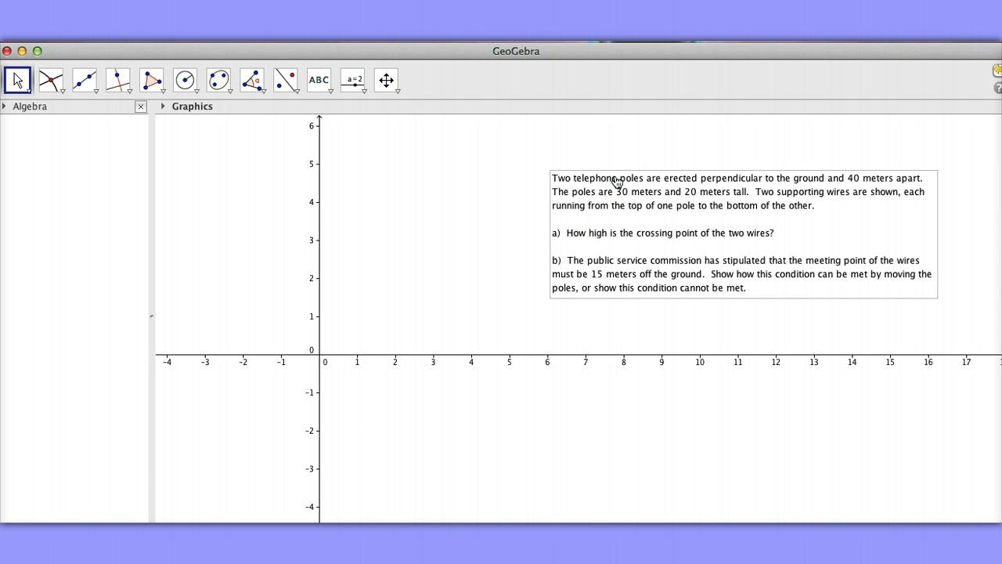
key(Delete)
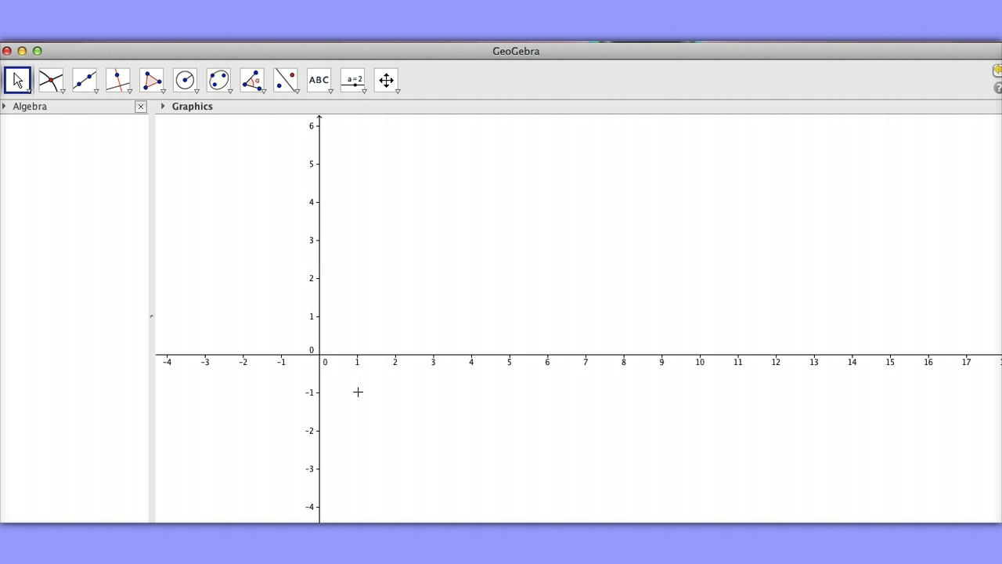
Step: Draw a circle with its center at the origin and a radius of 30
scroll(358, 392, down, 3)
scroll(358, 392, down, 4)
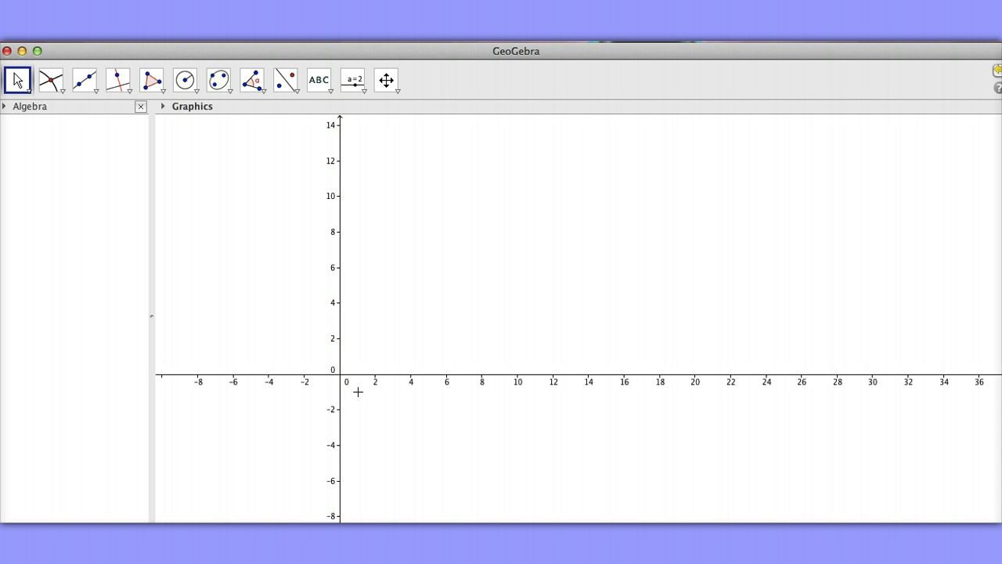
scroll(357, 391, down, 2)
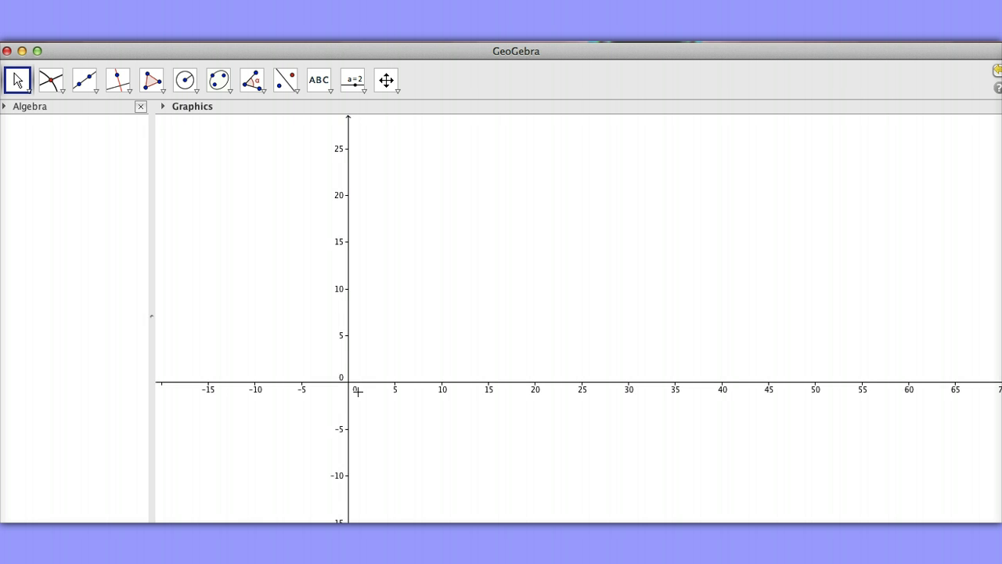
scroll(358, 392, down, 2)
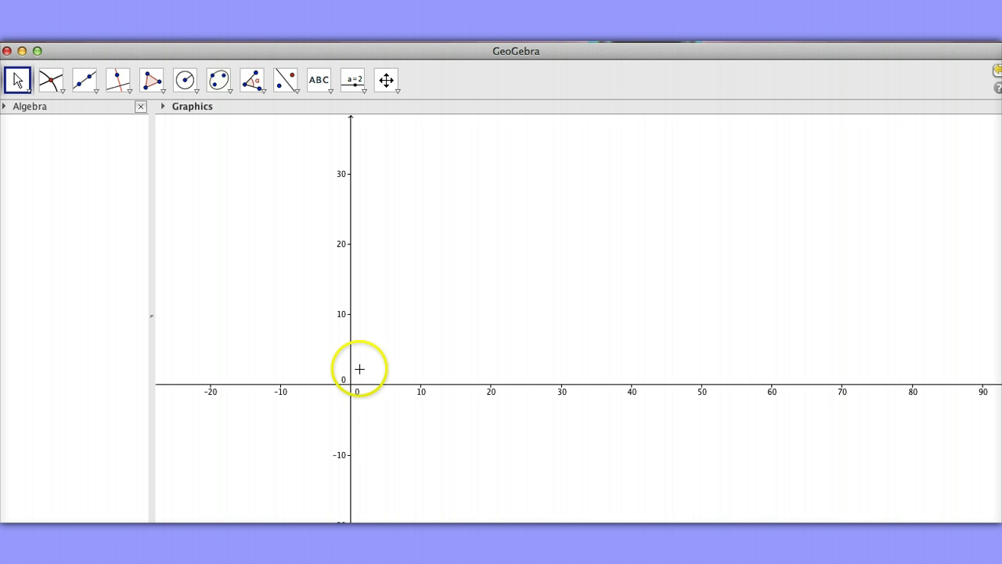
click(196, 92)
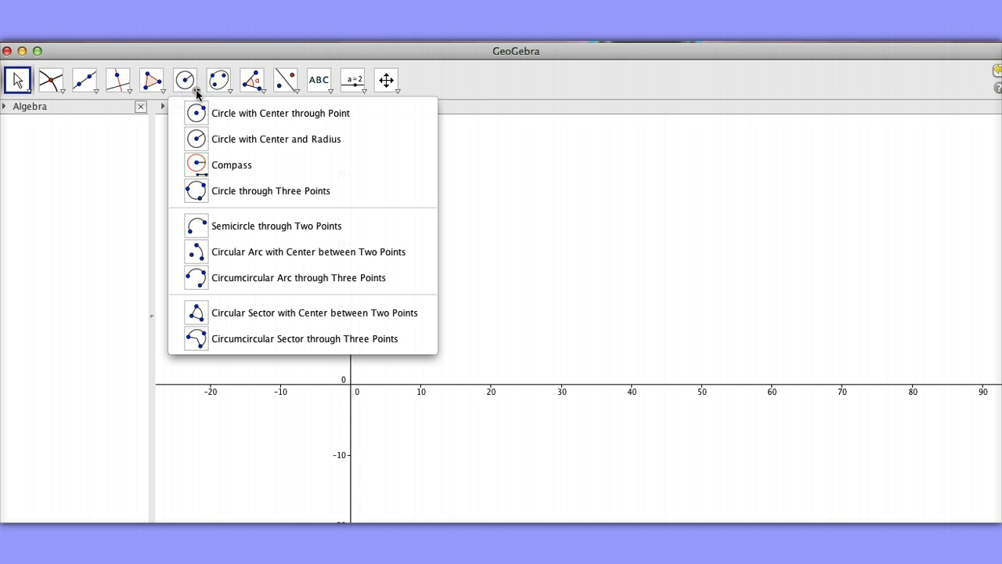
drag(197, 93, 217, 145)
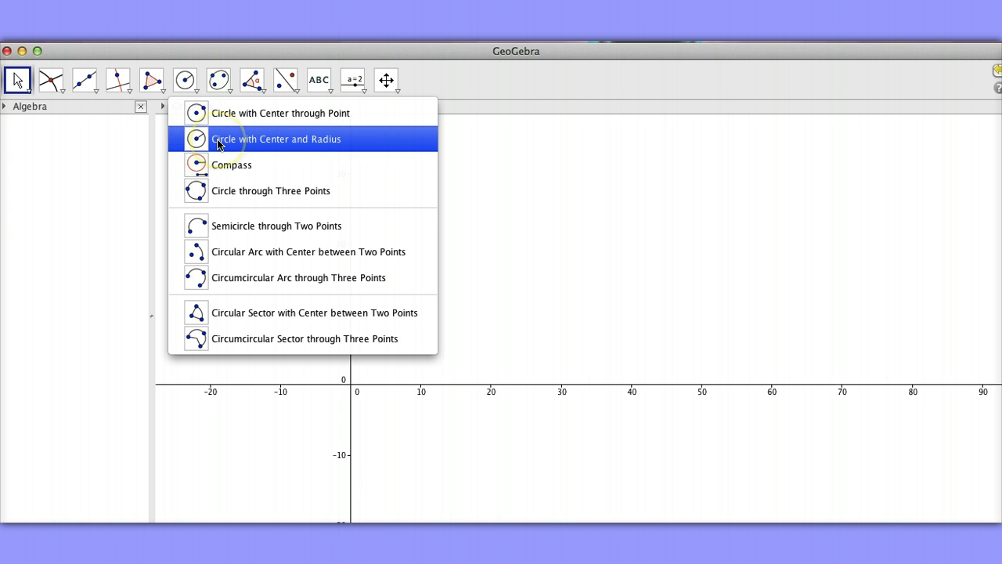
click(218, 141)
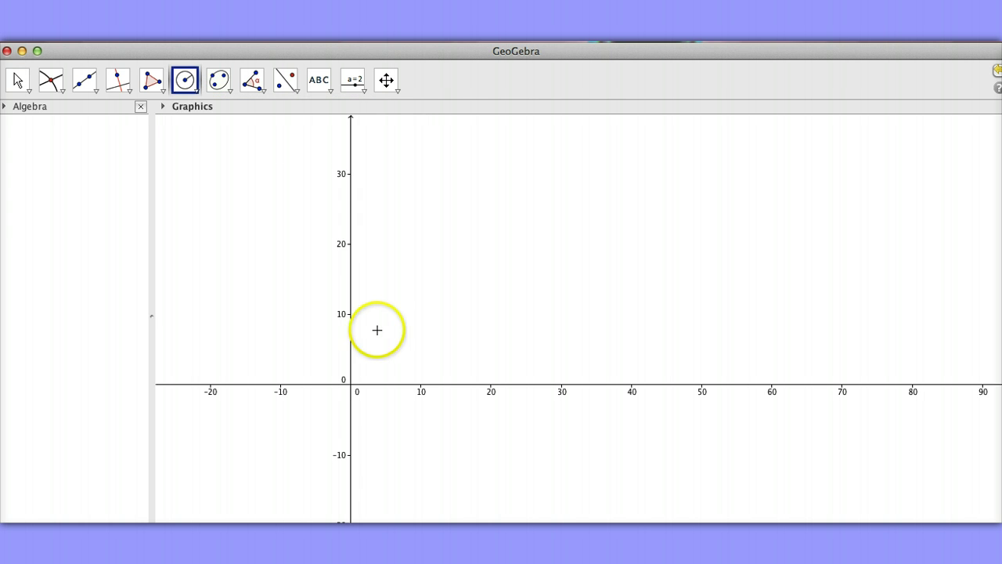
click(352, 387)
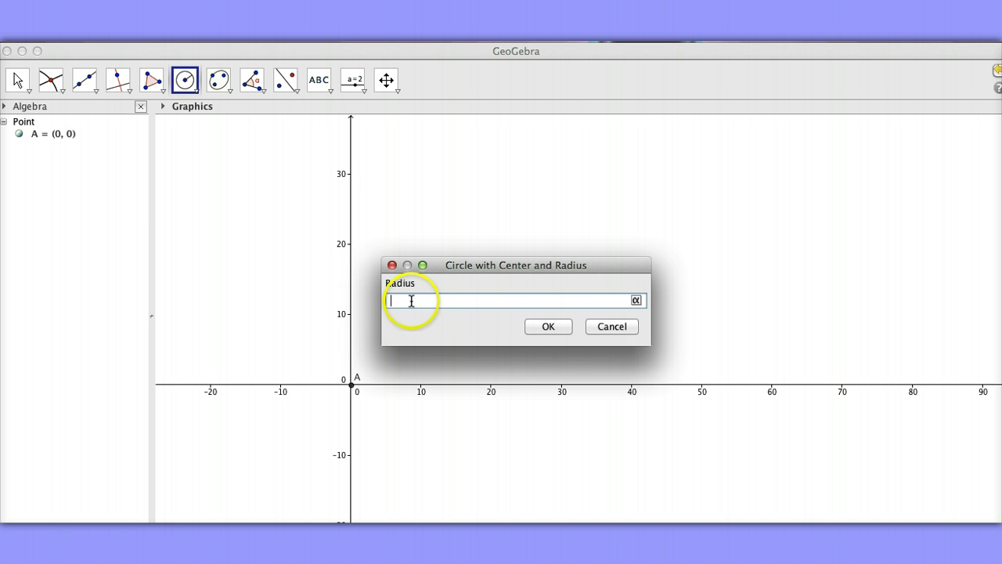
text(30)
key(Return)
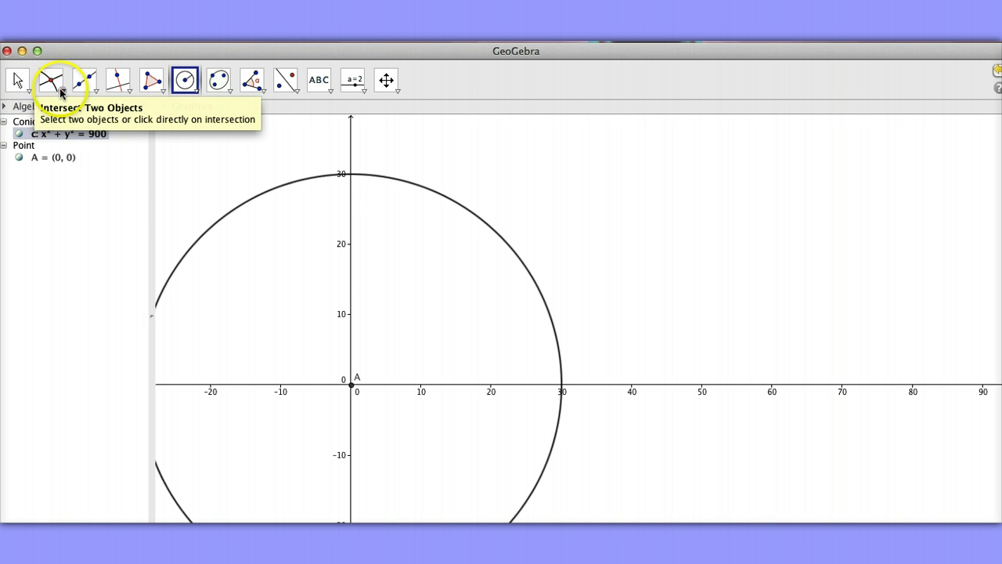
Step: Place a new point where the circle meets the positive y-axis at (0, 30)
click(26, 91)
drag(72, 88, 64, 110)
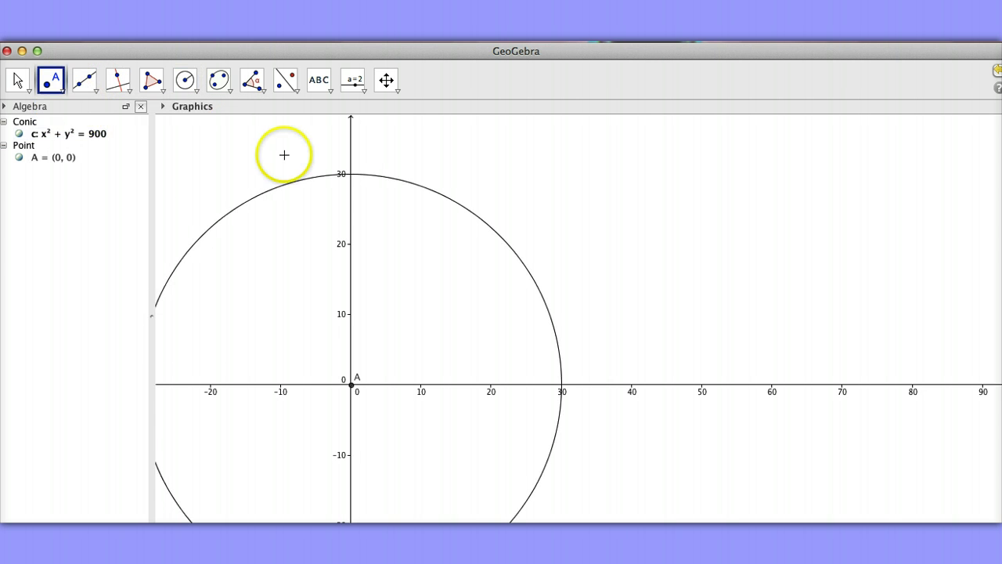
click(351, 177)
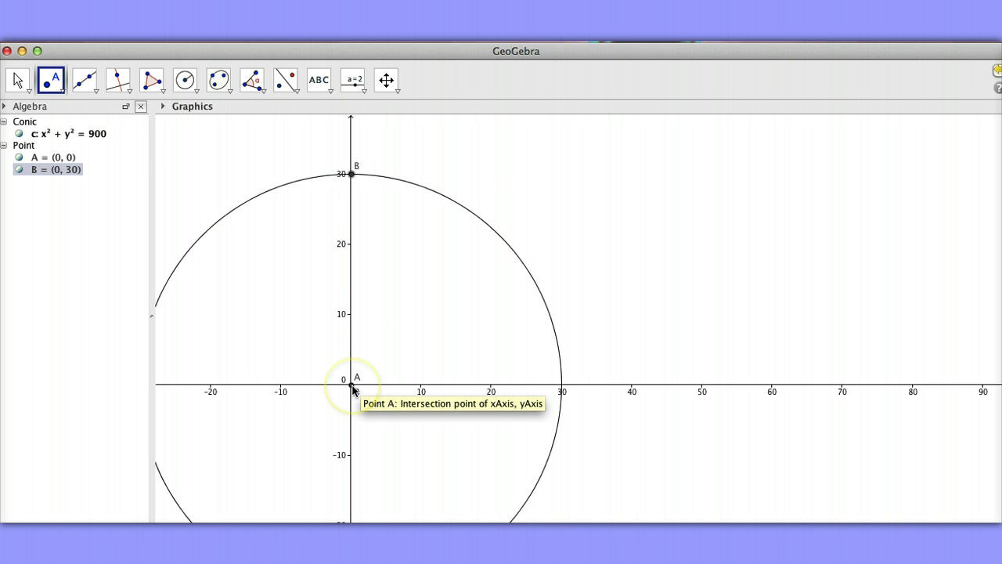
click(96, 92)
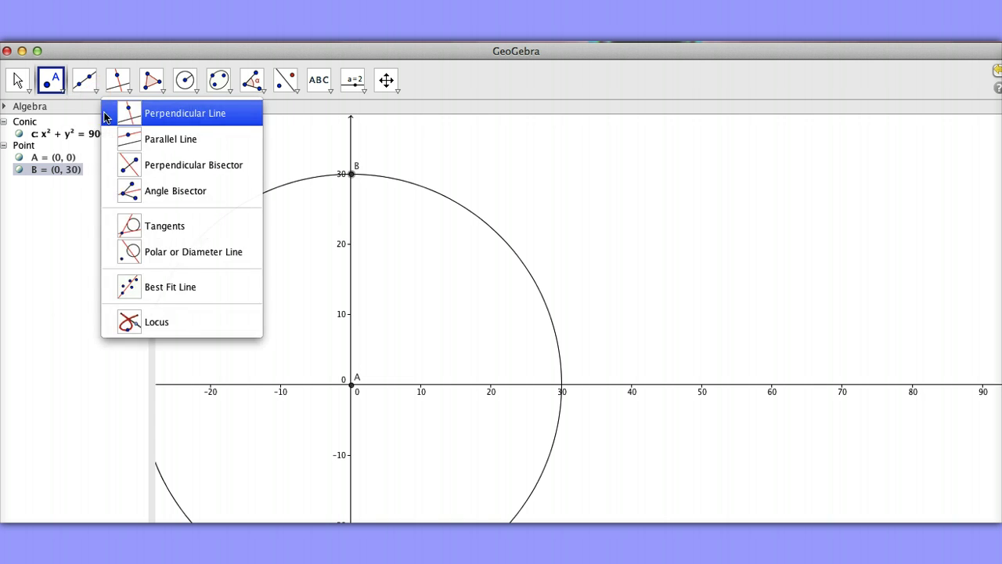
click(96, 113)
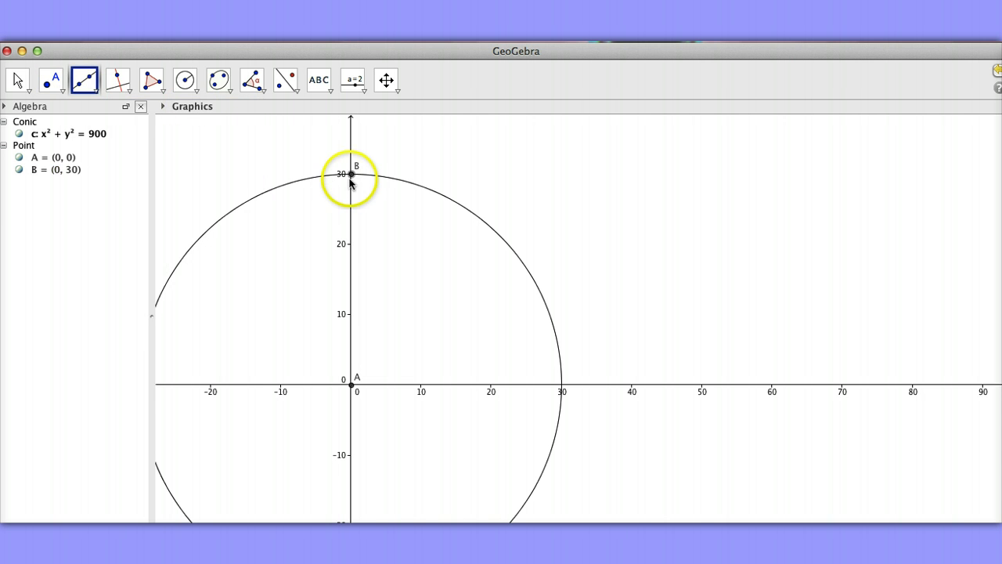
click(352, 175)
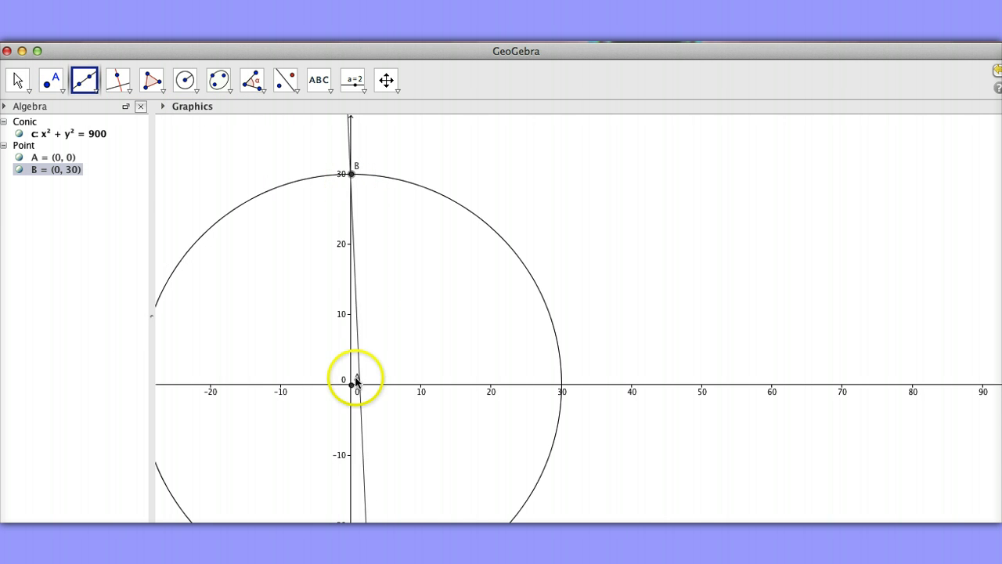
click(352, 389)
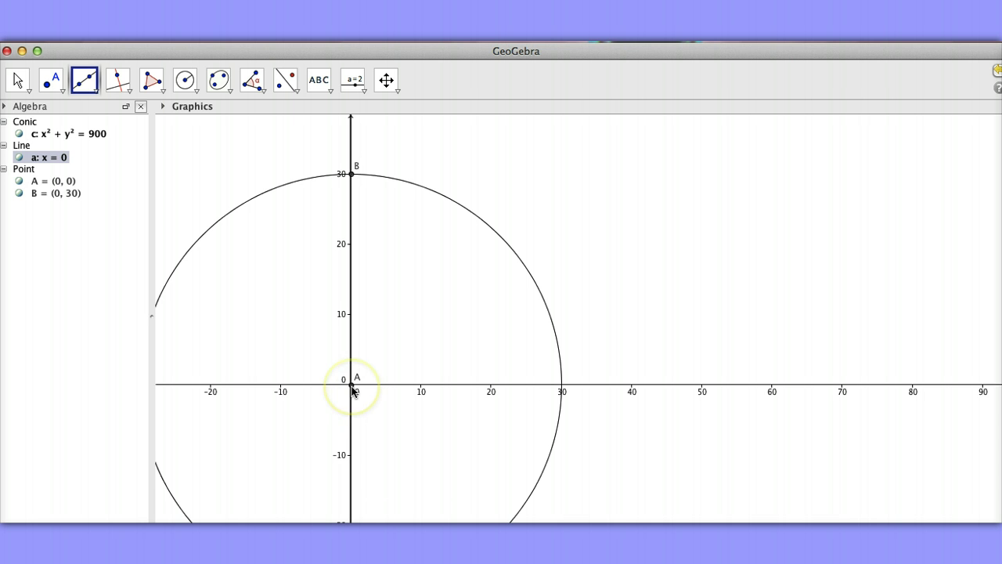
key(super+z)
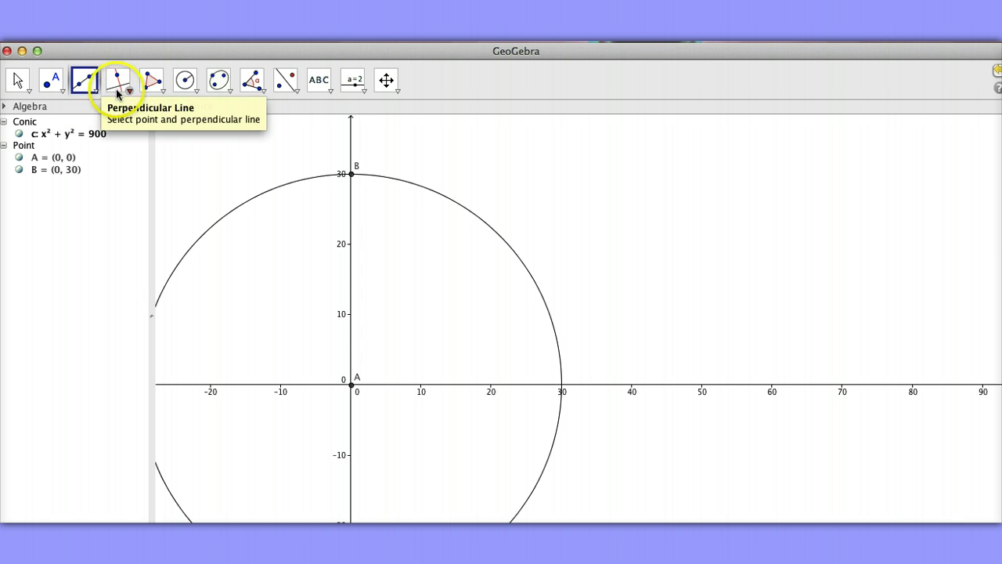
Step: Draw a segment from point B on the circle to point A at the origin for the taller pole
click(86, 81)
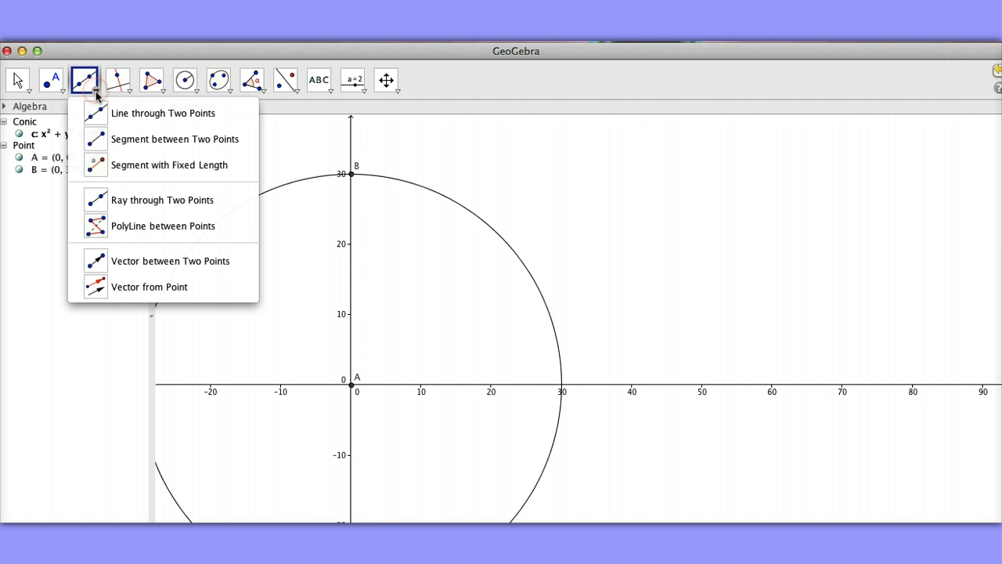
click(118, 135)
click(351, 173)
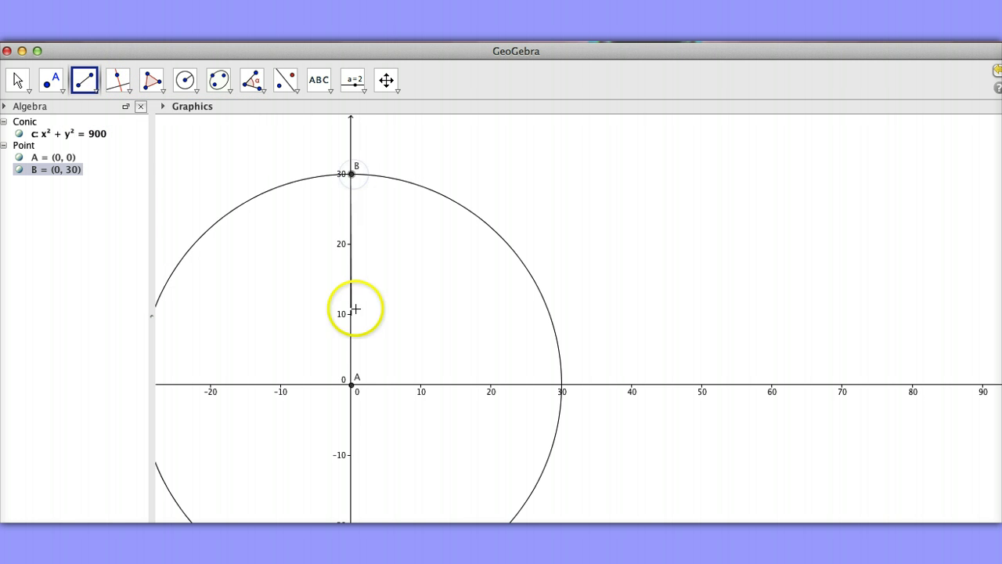
click(352, 384)
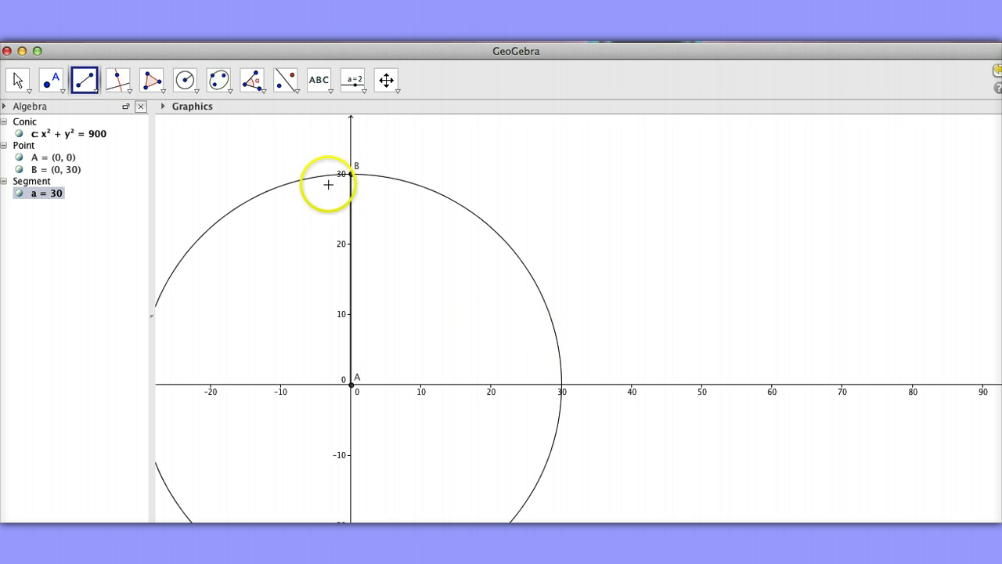
Step: Draw a second circle centered on the x-axis at (40, 0) with a radius of 20
click(195, 95)
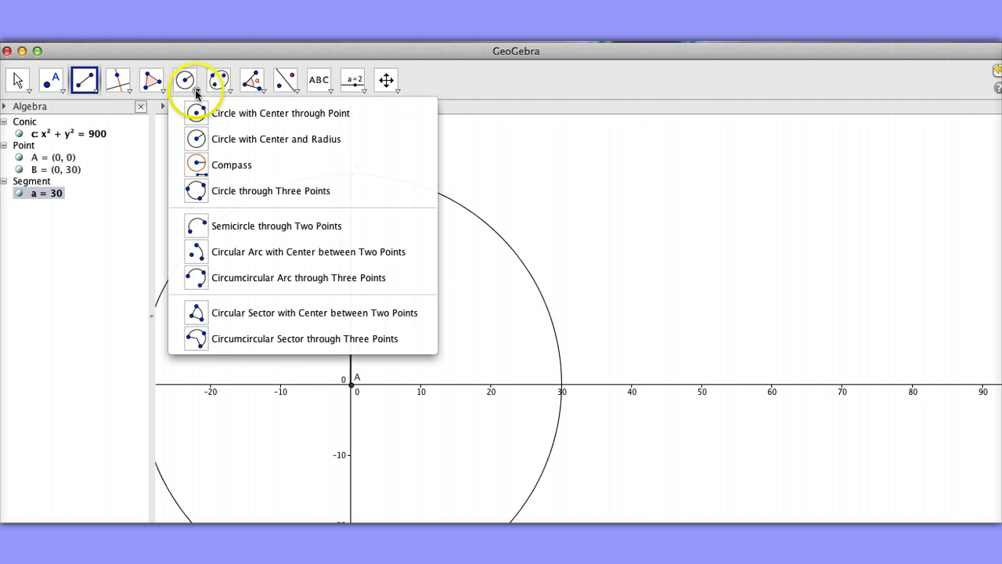
click(197, 137)
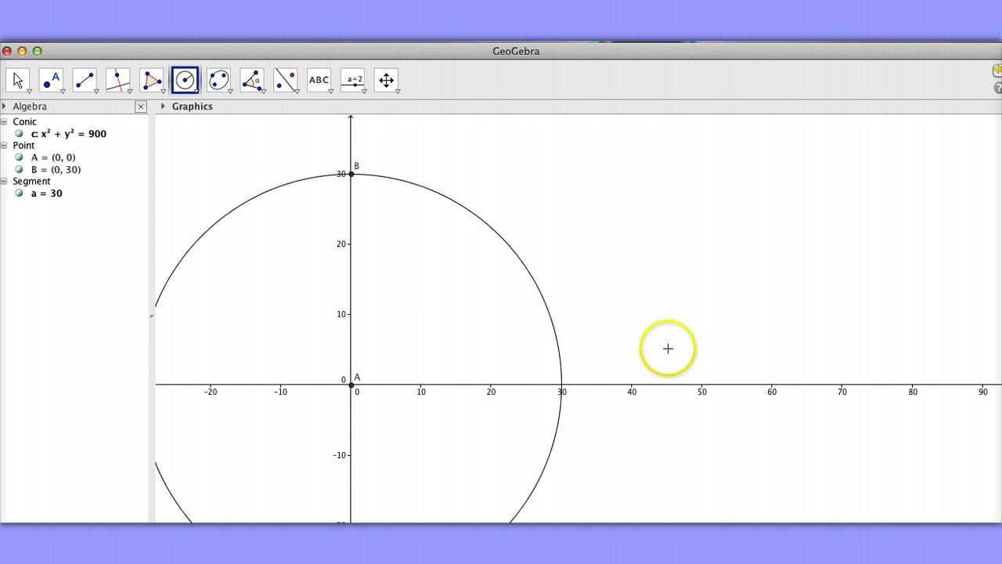
right_click(632, 390)
click(632, 388)
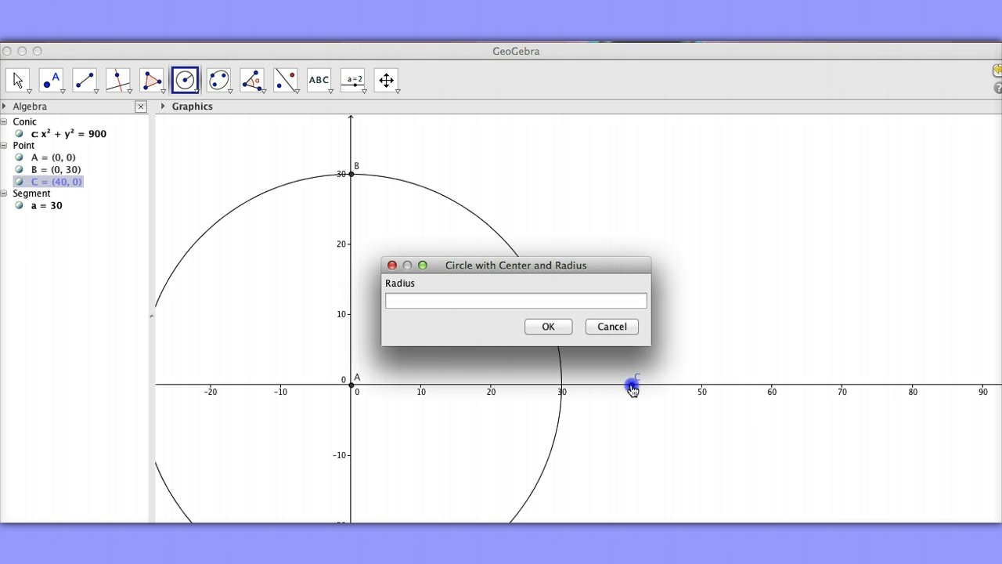
click(547, 305)
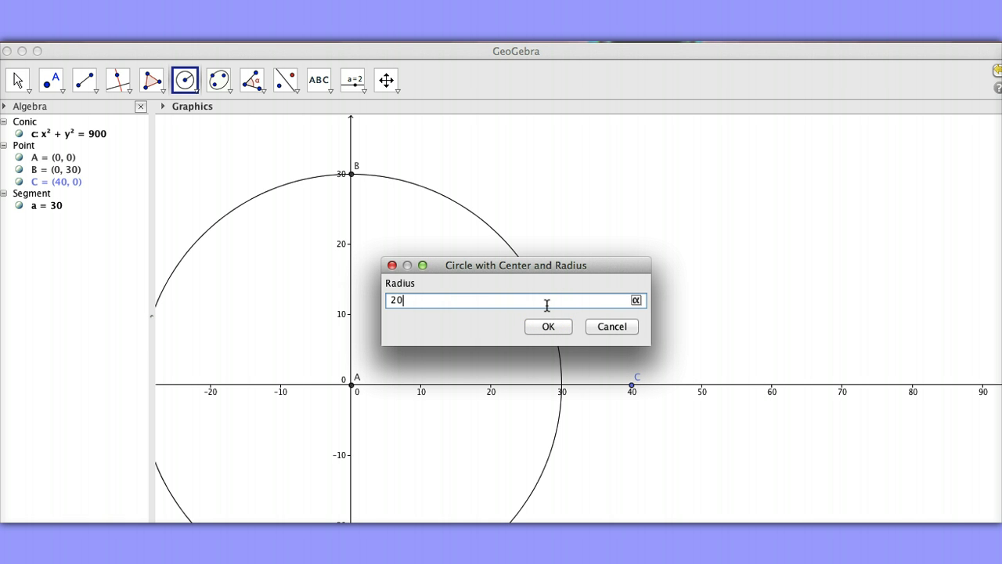
key(Return)
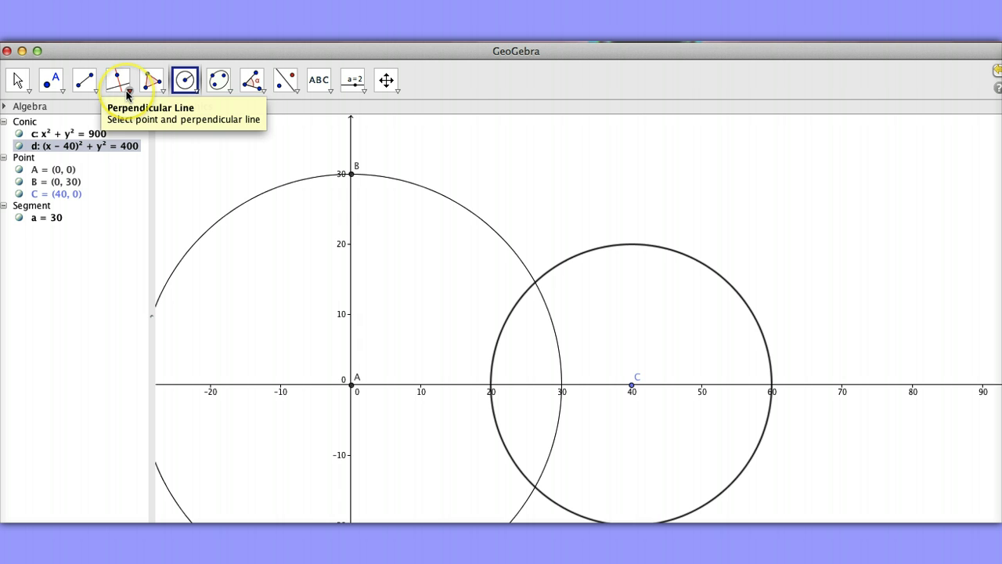
Step: Place a new point on the smaller circle directly above its center, at (40, 20)
click(632, 385)
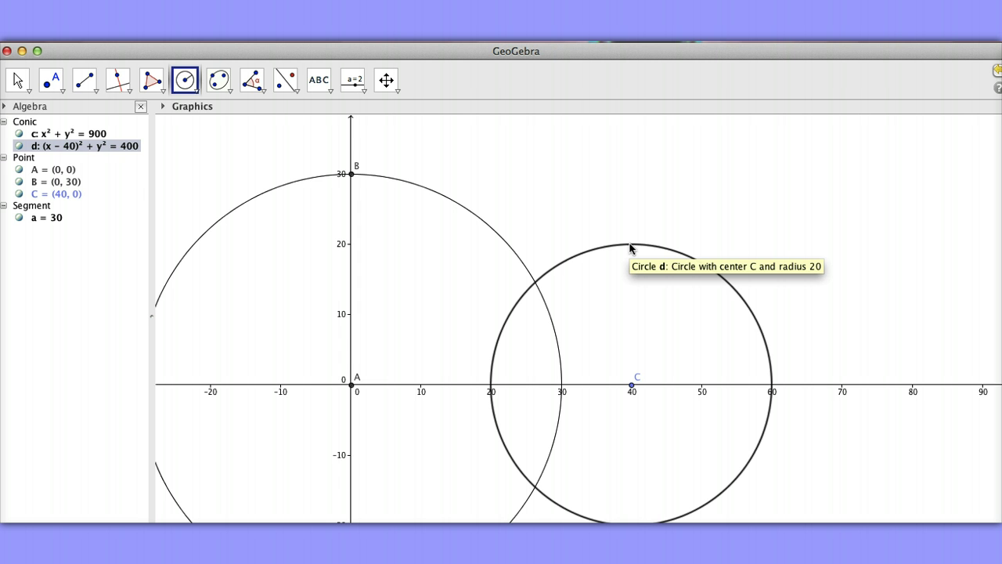
click(75, 182)
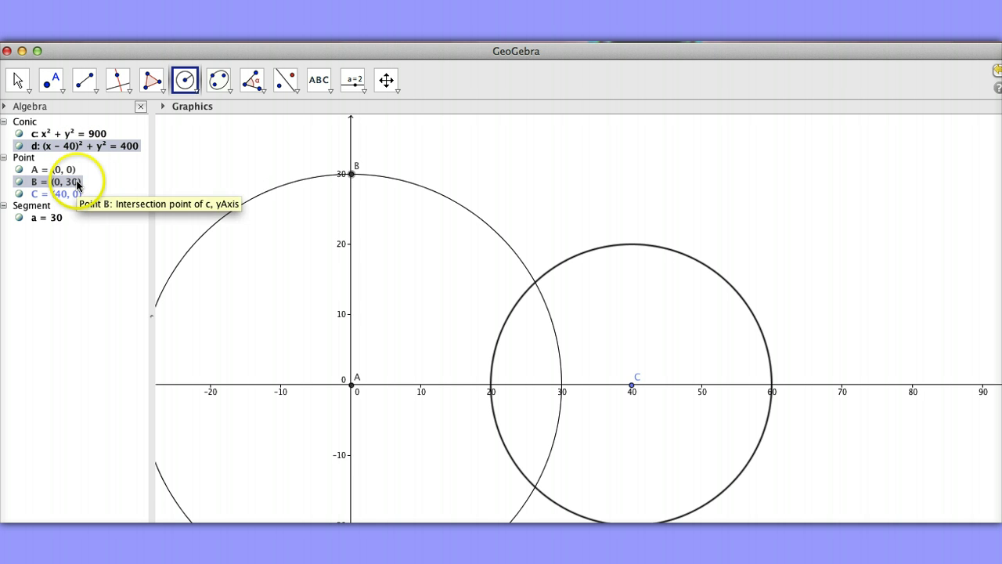
click(51, 85)
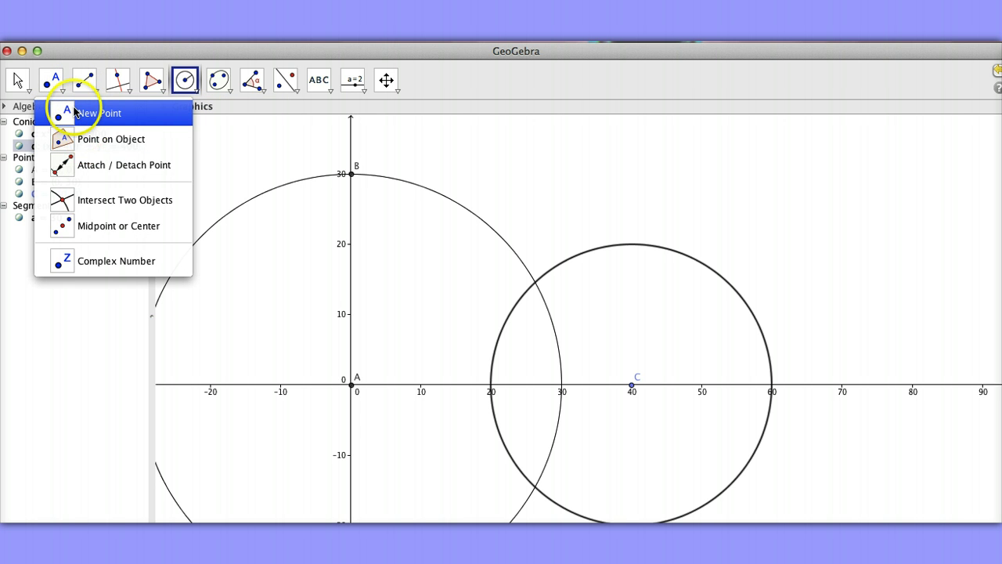
click(74, 112)
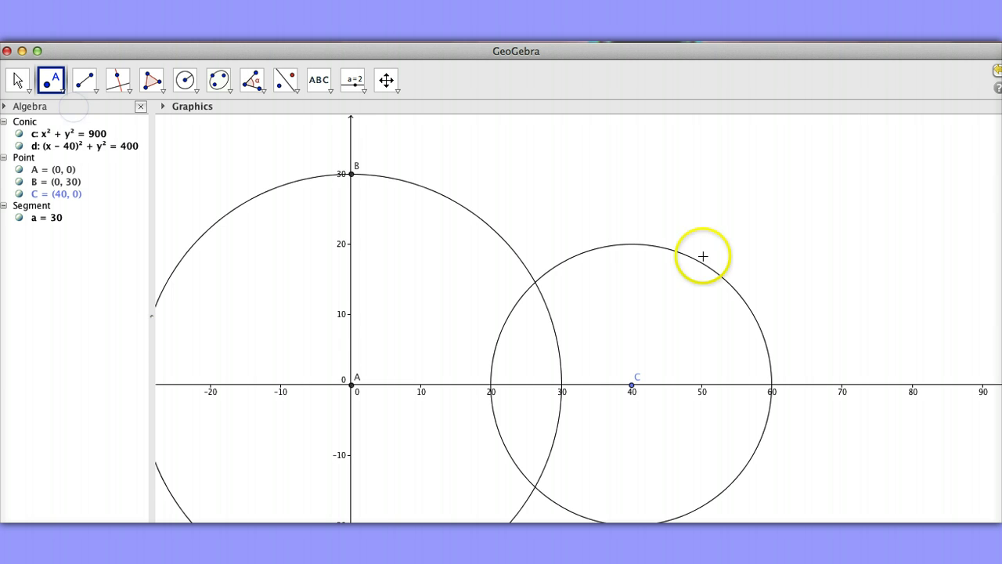
click(628, 245)
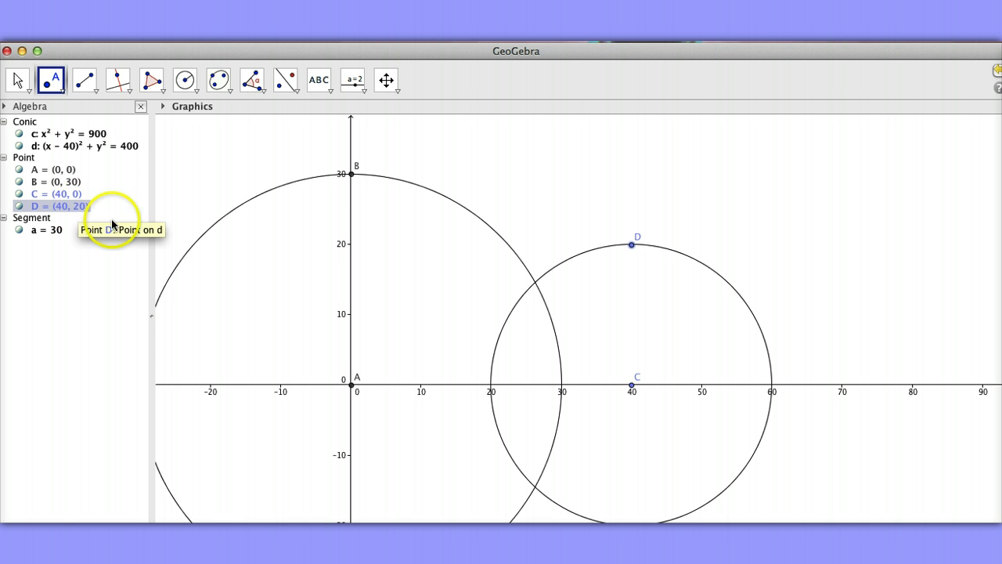
Step: Draw segment DC for the shorter pole and segment BC for the first supporting wire
click(95, 91)
click(107, 137)
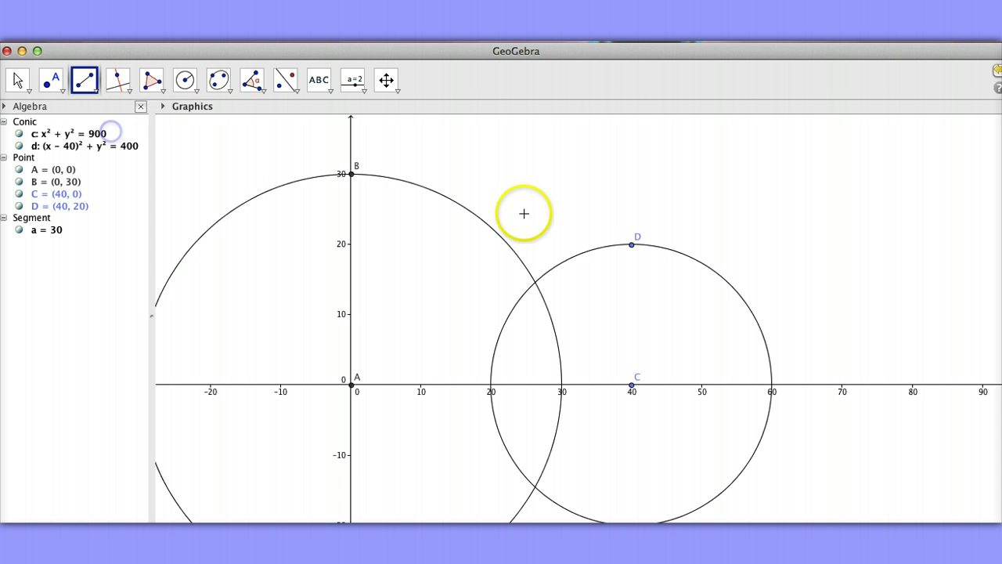
click(633, 245)
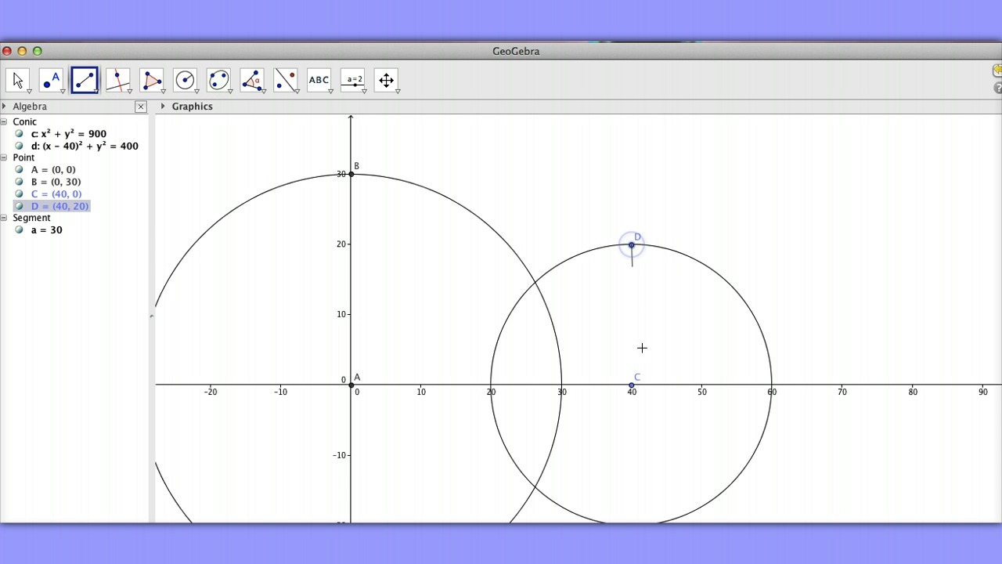
click(633, 385)
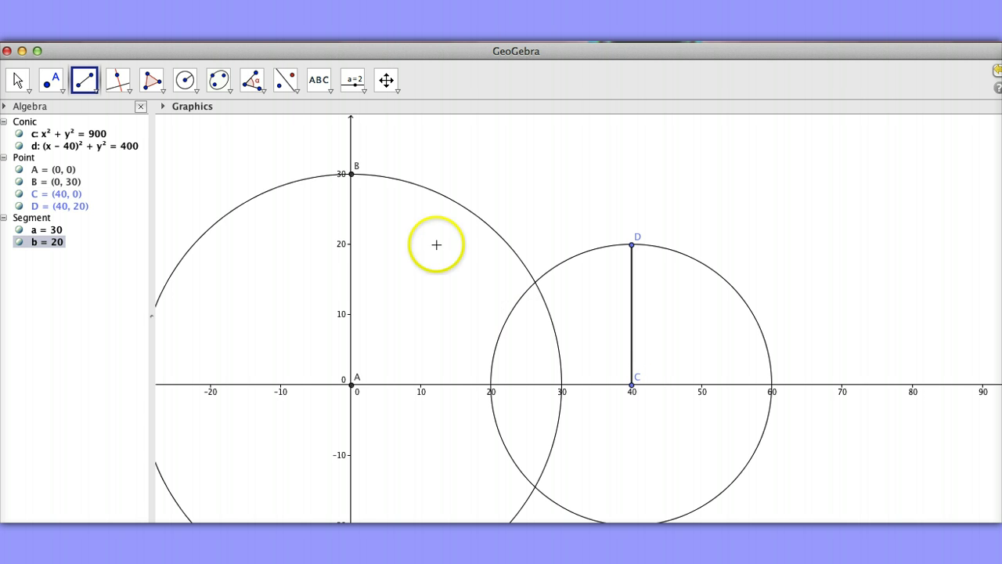
click(353, 174)
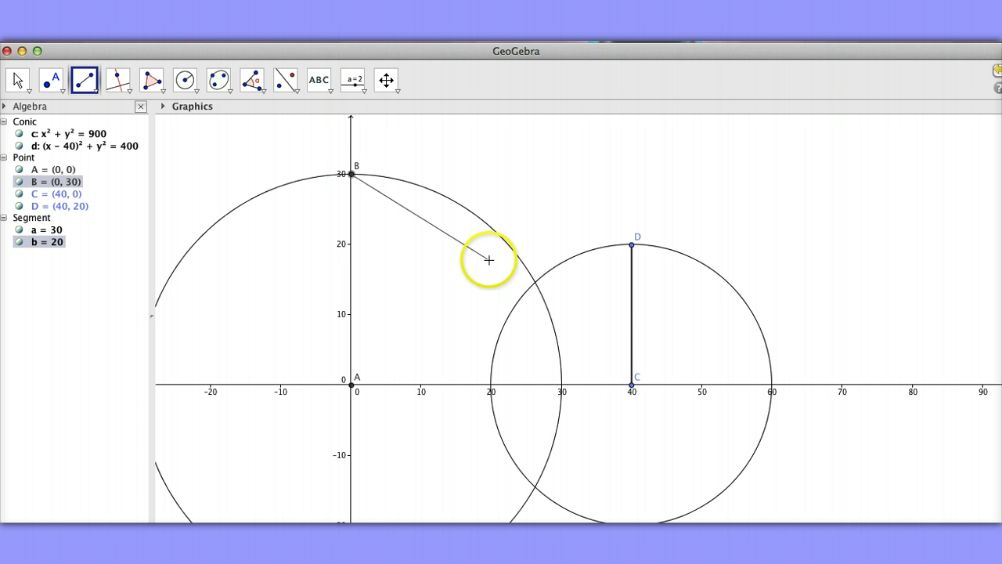
click(632, 384)
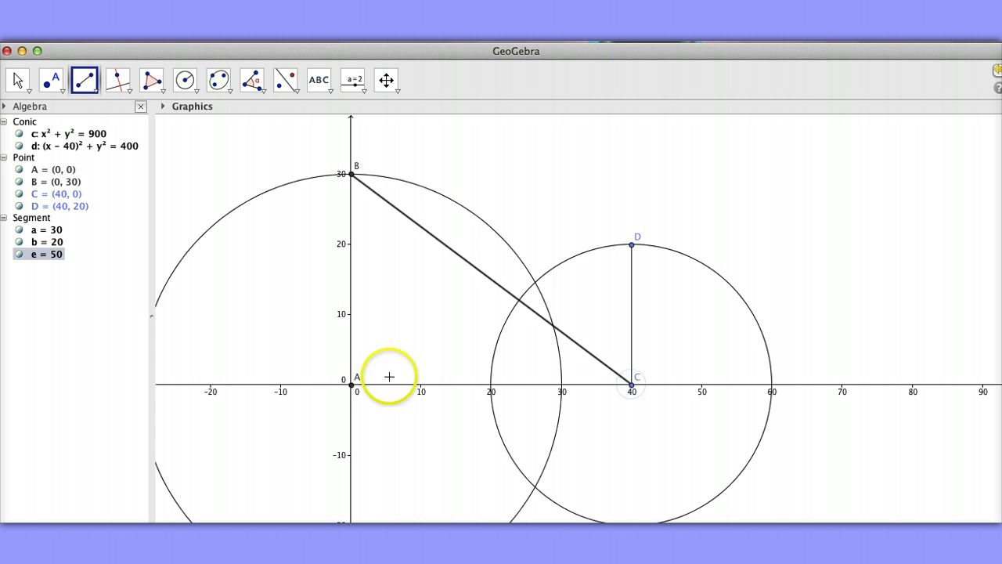
Step: Draw segment AD for the second supporting wire and mark its intersection point with segment BC
click(353, 385)
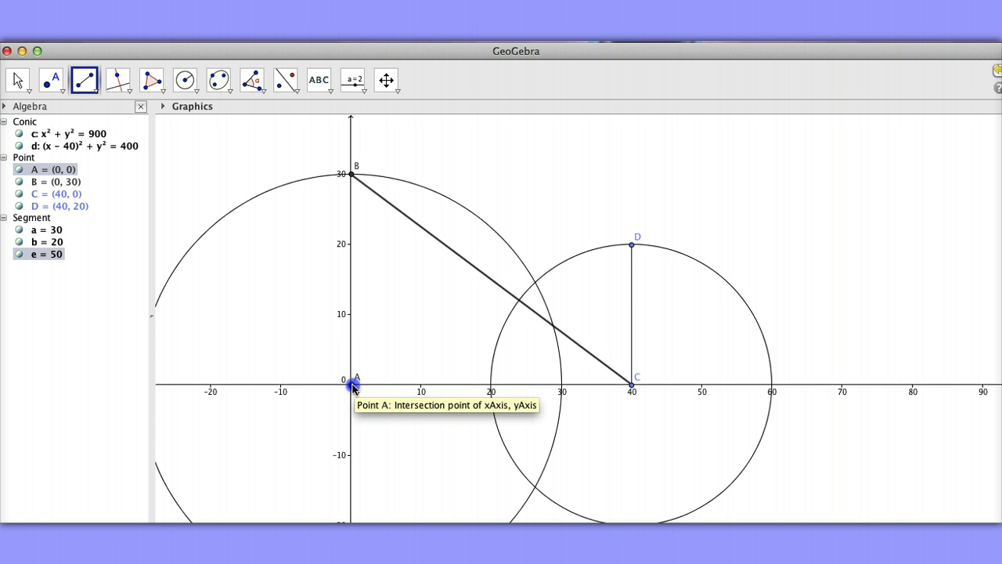
click(629, 248)
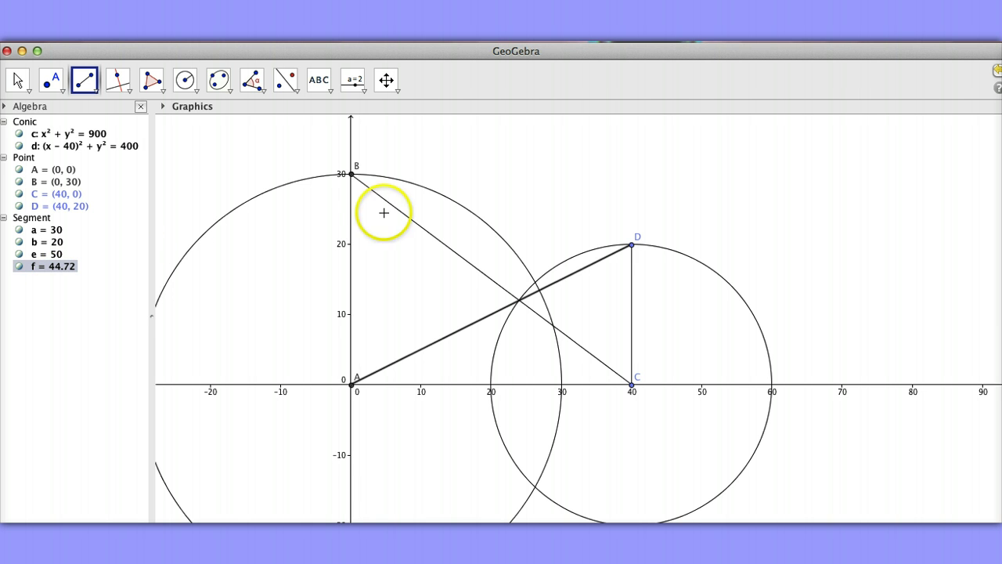
click(96, 91)
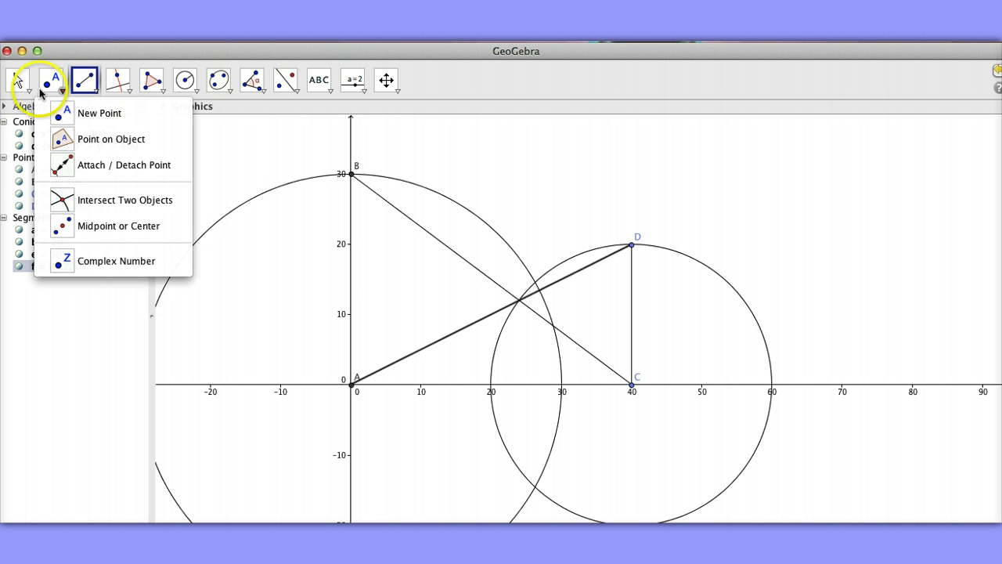
mouse_move(58, 94)
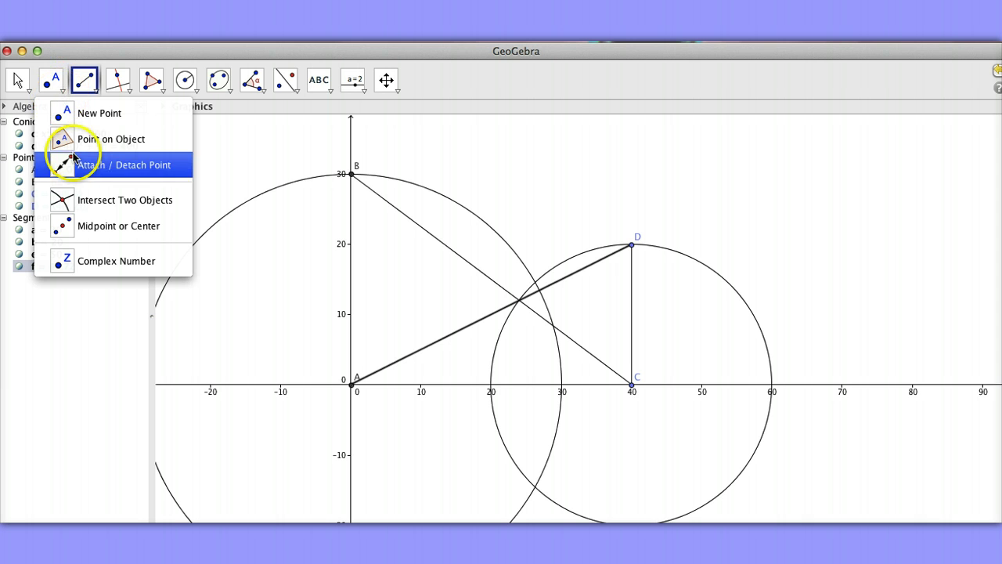
click(75, 199)
click(428, 232)
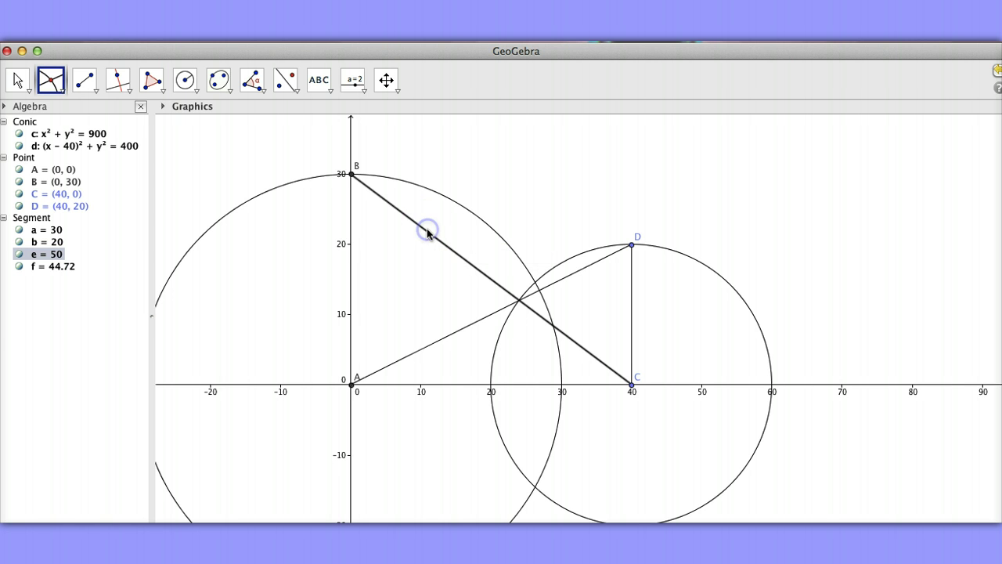
click(554, 274)
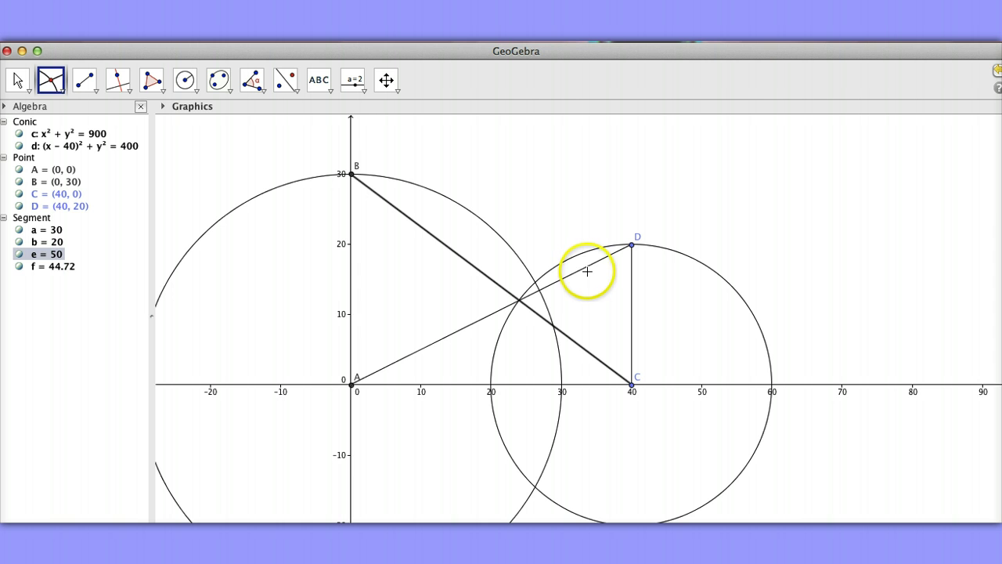
click(586, 270)
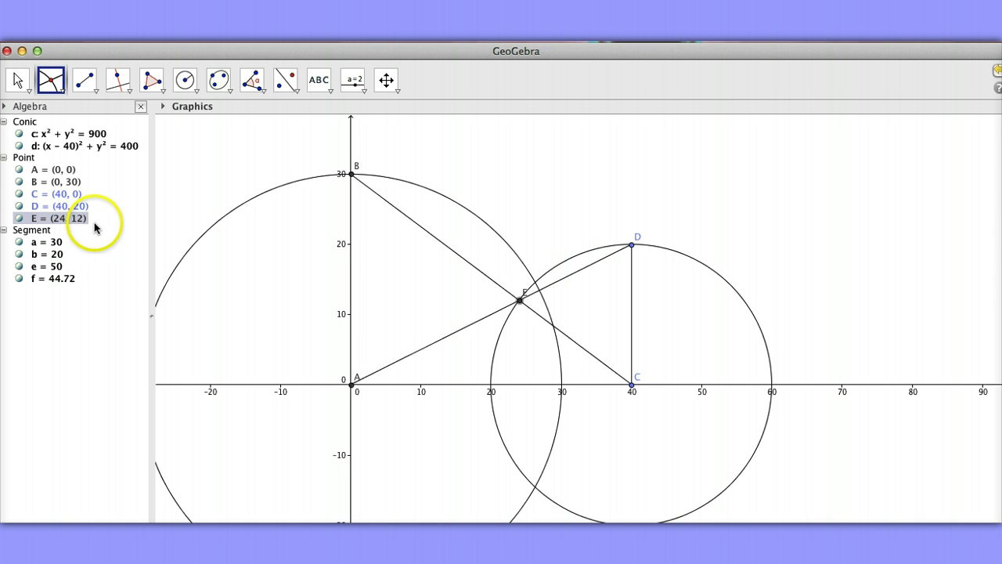
mouse_move(88, 227)
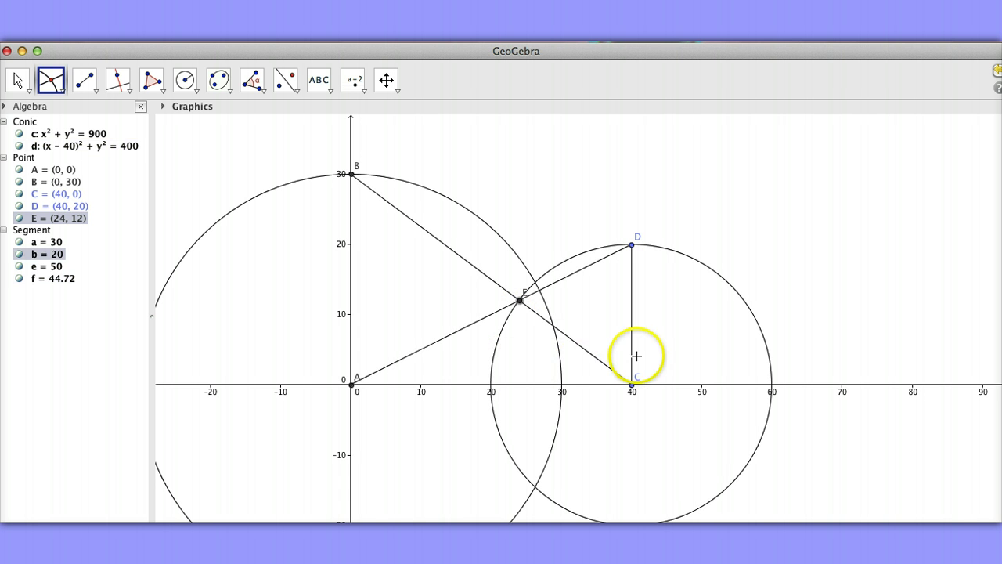
Step: Switch to the Move tool and add the horizontal line y = 15 across the construction
click(29, 91)
click(36, 110)
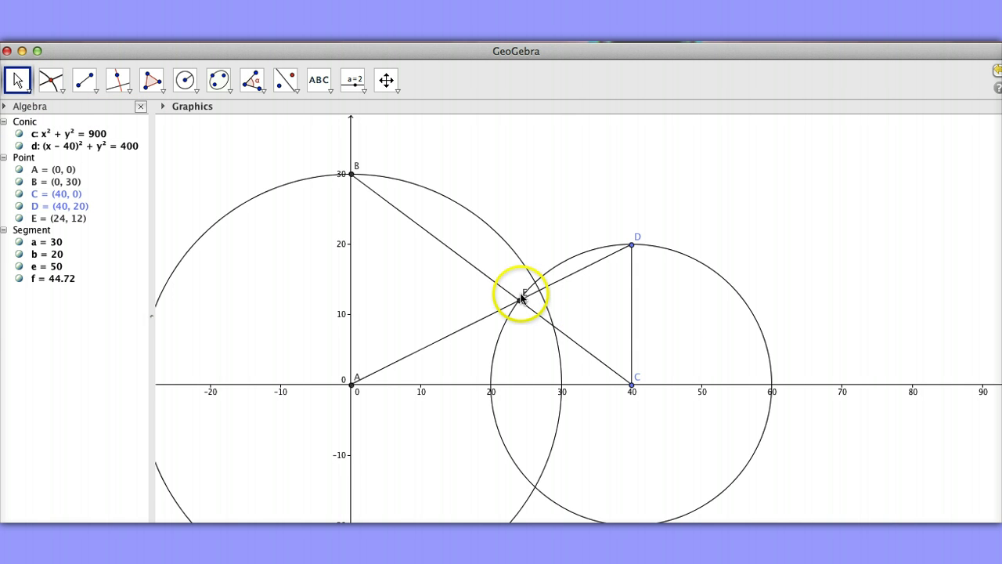
click(631, 385)
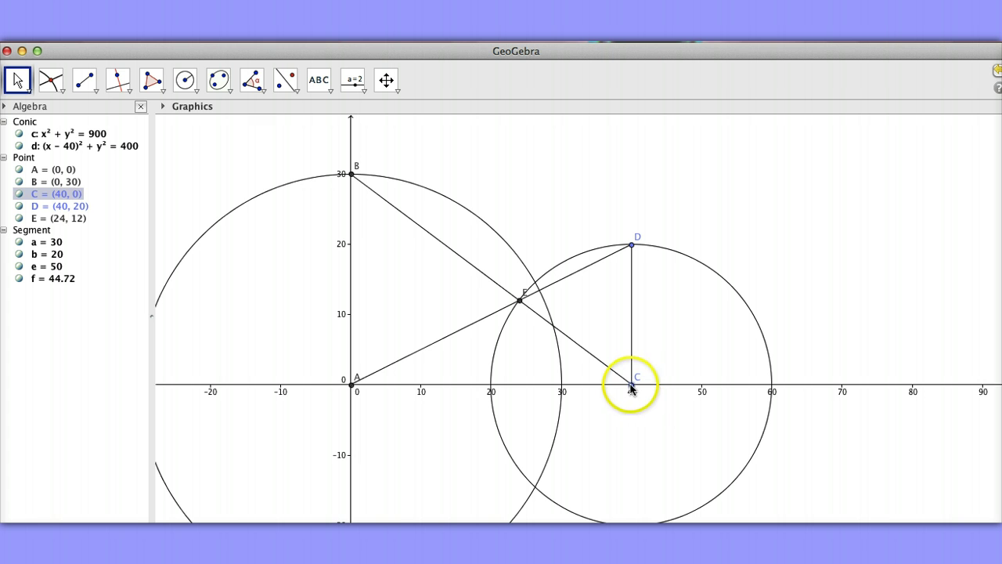
click(371, 277)
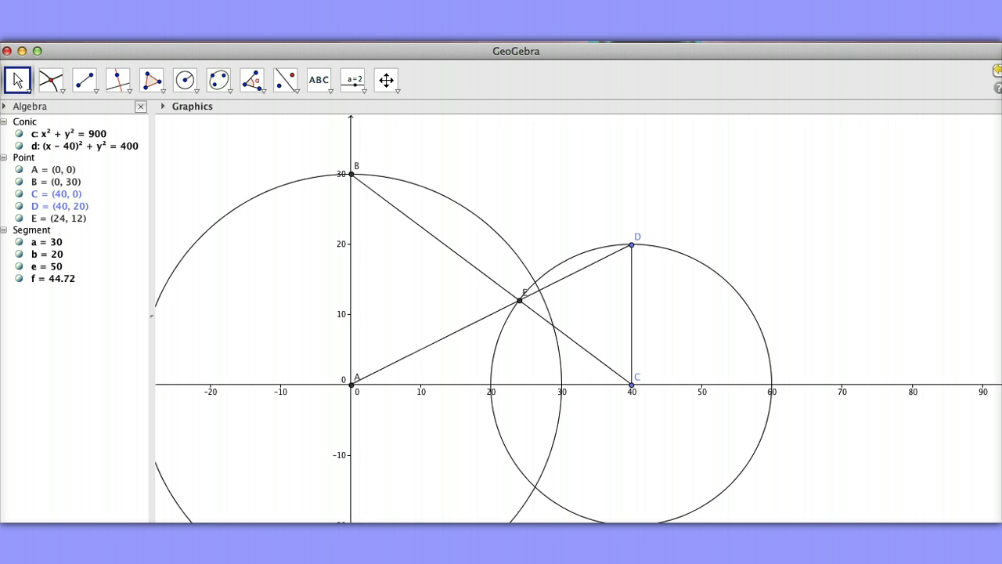
key(Return)
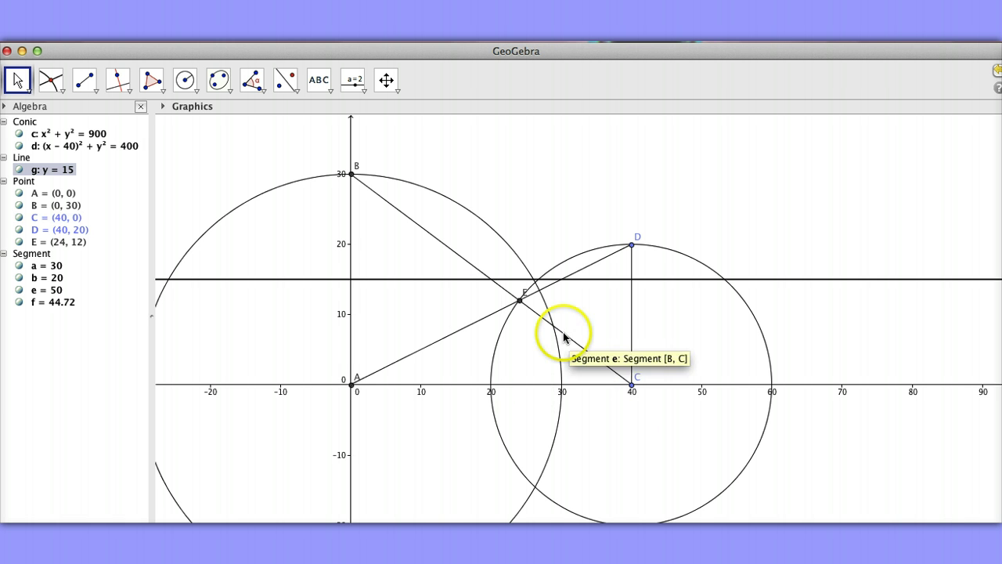
Step: Move point C, the base of the shorter pole, along the x-axis to about (39, 0)
click(633, 386)
drag(641, 390, 625, 354)
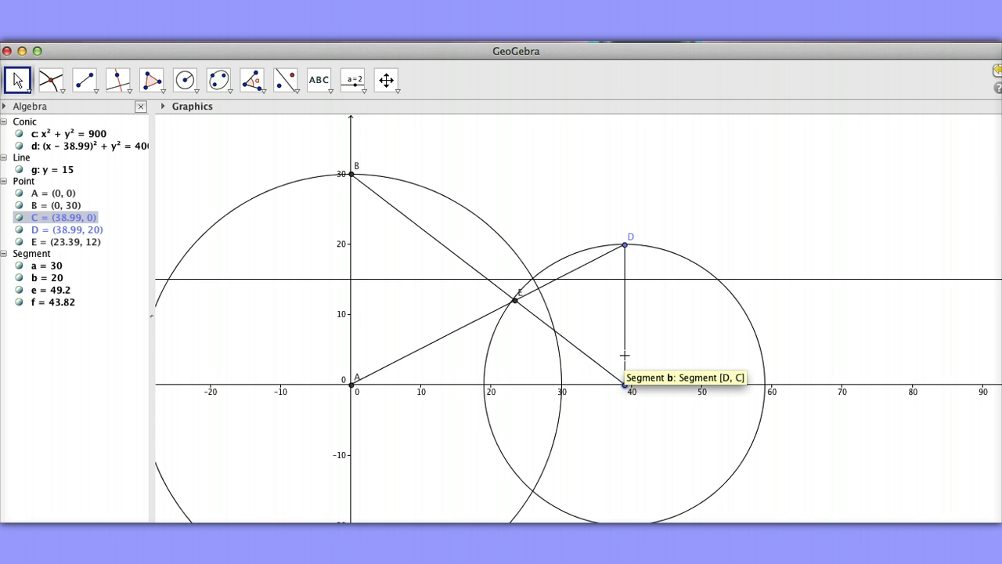
click(281, 517)
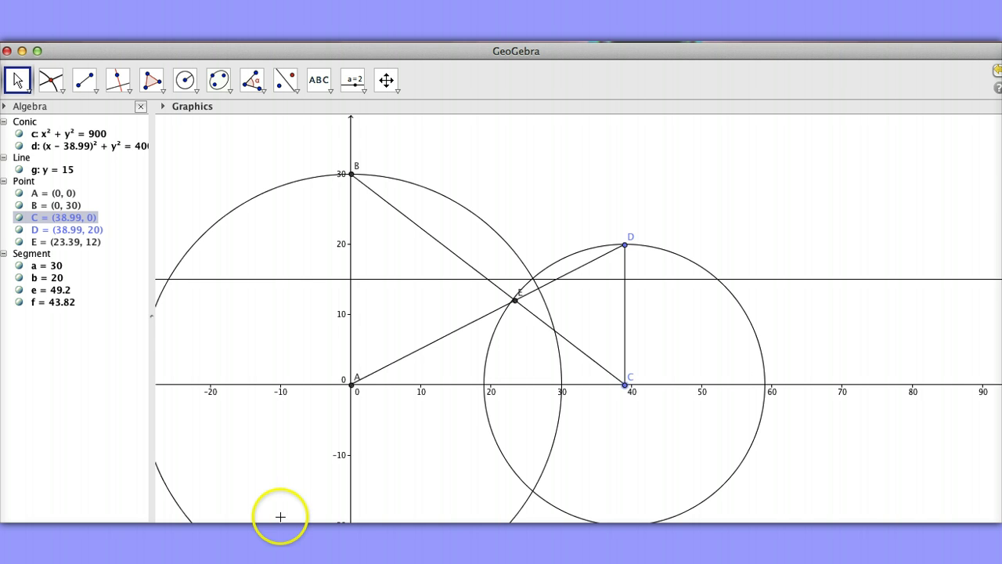
click(323, 523)
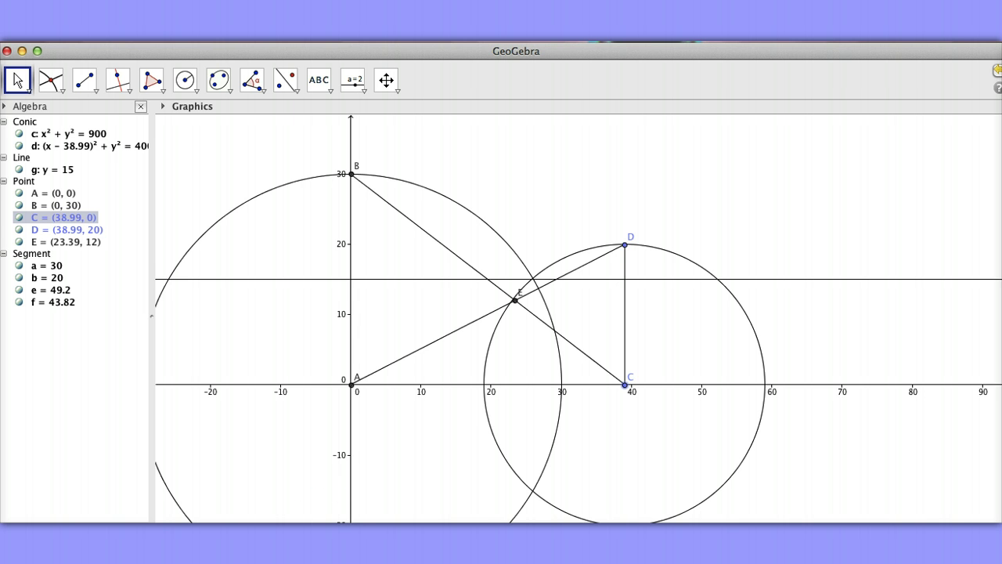